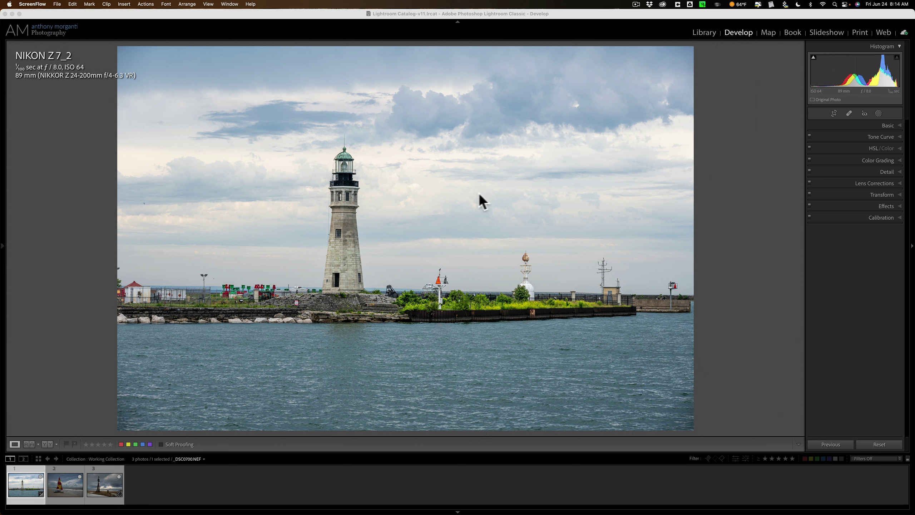
- Expand the Basic panel to see Exposure +0.60, Shadows +100, Whites +55 and Clarity +20
{"action": "left_click", "coordinate": [886, 121]}
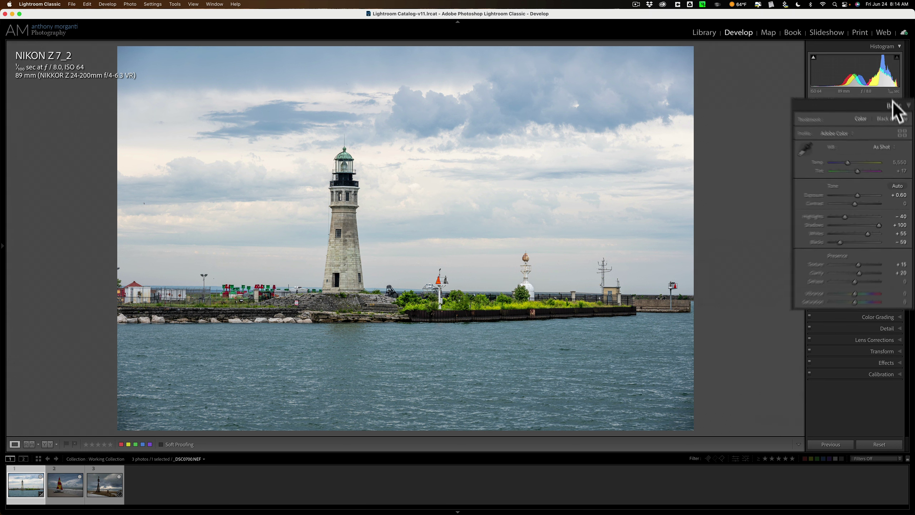
- Collapse the Basic panel, flip between the sailboat and sculpture photos, then return to the lighthouse
{"action": "left_click", "coordinate": [887, 124]}
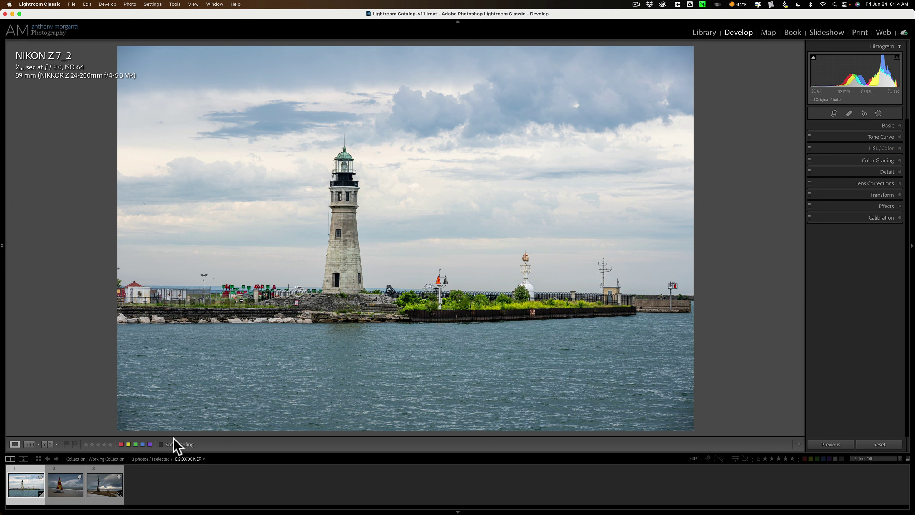
{"action": "left_click", "coordinate": [73, 487]}
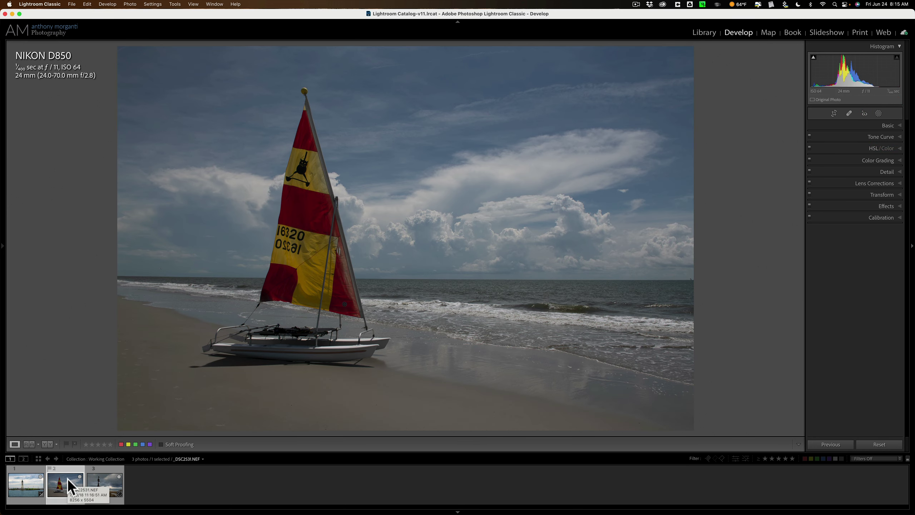
{"action": "left_click", "coordinate": [107, 480]}
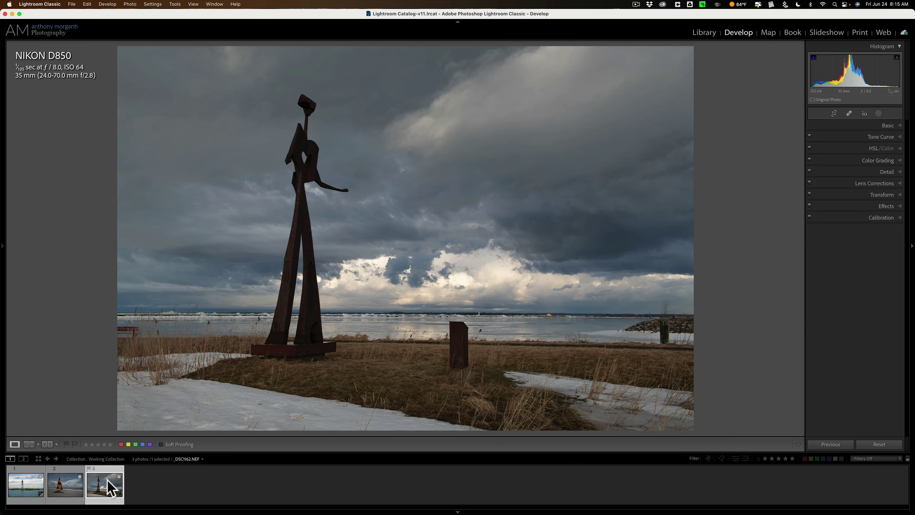
{"action": "left_click", "coordinate": [72, 484]}
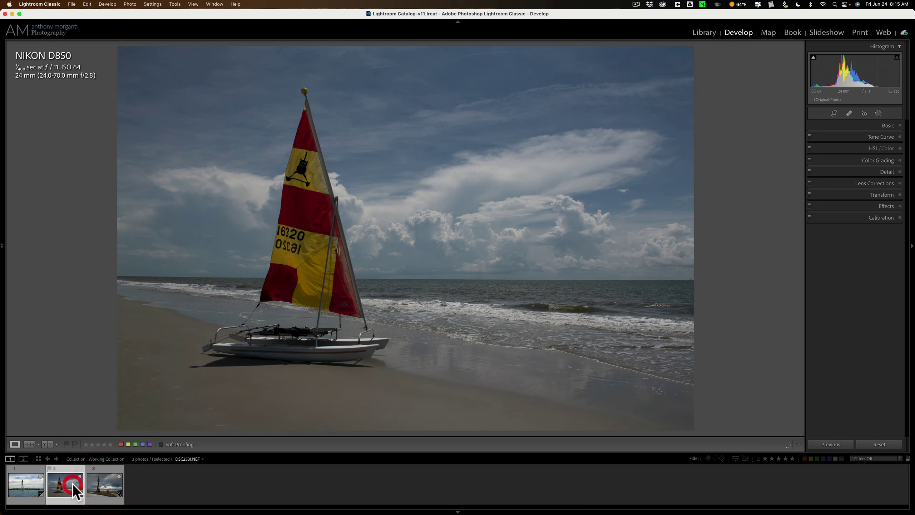
{"action": "left_click", "coordinate": [24, 481]}
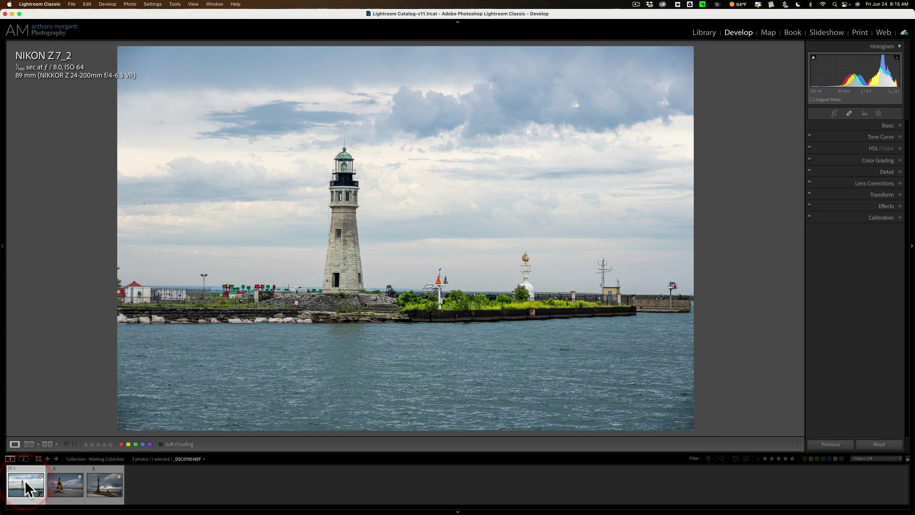
{"action": "left_click", "coordinate": [63, 482]}
{"action": "left_click", "coordinate": [105, 484]}
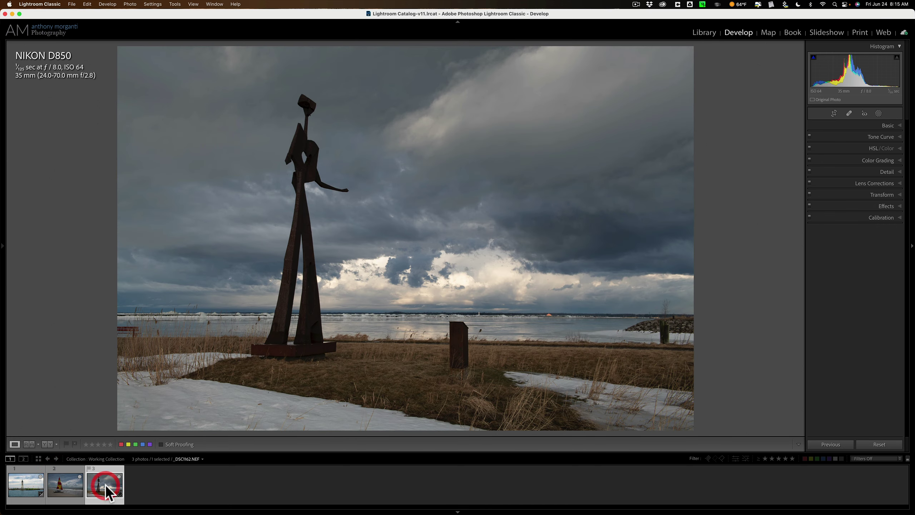
{"action": "left_click", "coordinate": [22, 480]}
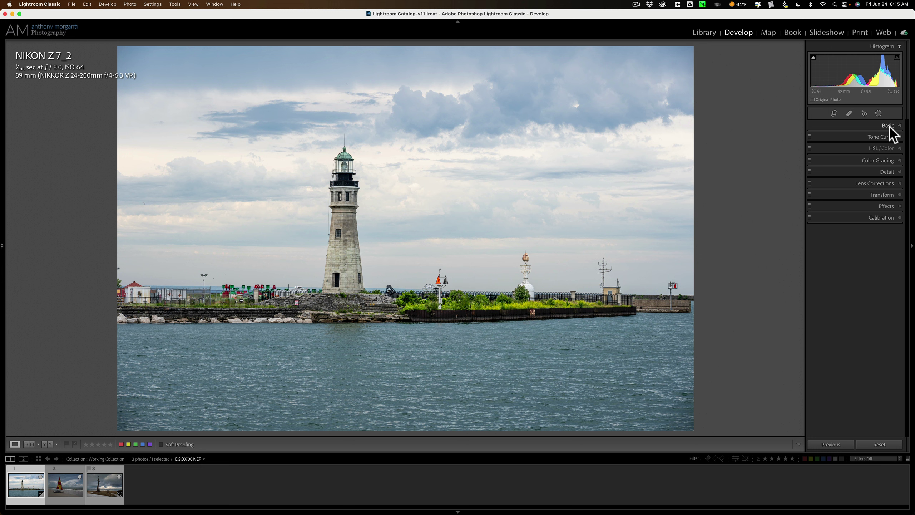
- Create an AI Select Sky mask on the lighthouse photo with its overlay hidden
{"action": "left_click", "coordinate": [879, 114]}
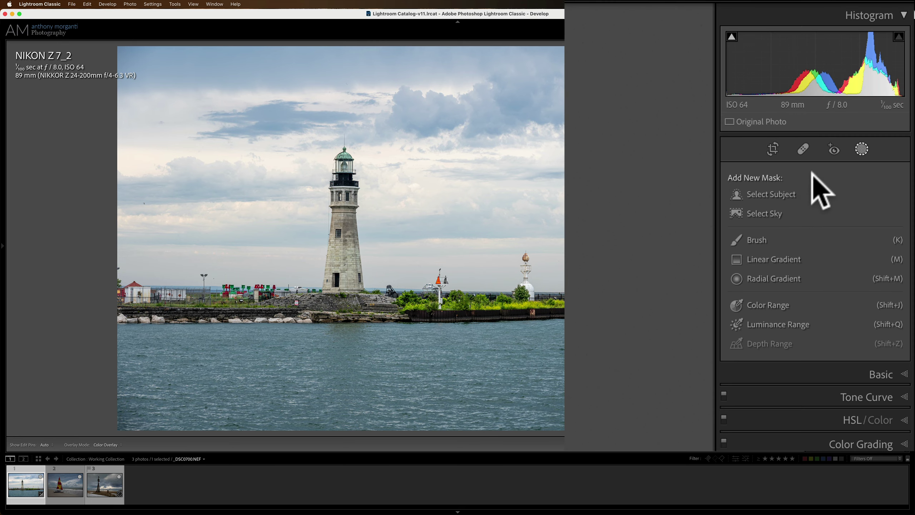
{"action": "left_click", "coordinate": [769, 211]}
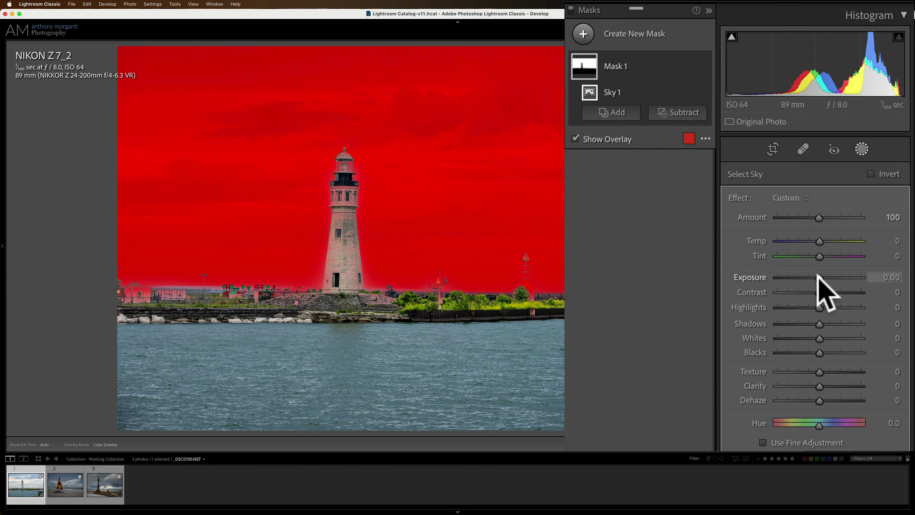
{"action": "key", "text": "o"}
- Set the sky mask to Exposure -0.15, Contrast 17, Highlights -21, Shadows -18, Texture 36, Clarity 28
{"action": "left_click_drag", "start_coordinate": [817, 276], "coordinate": [812, 324]}
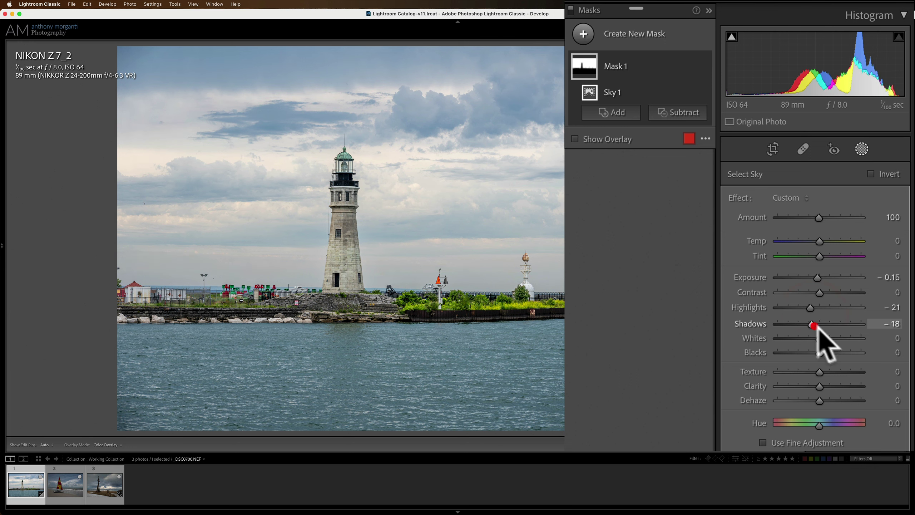
{"action": "left_click_drag", "start_coordinate": [820, 291], "coordinate": [828, 304]}
{"action": "mouse_move", "coordinate": [823, 384]}
{"action": "left_mouse_down"}
{"action": "mouse_move", "coordinate": [833, 385]}
{"action": "mouse_move", "coordinate": [820, 371]}
{"action": "mouse_move", "coordinate": [834, 371]}
{"action": "left_mouse_up"}
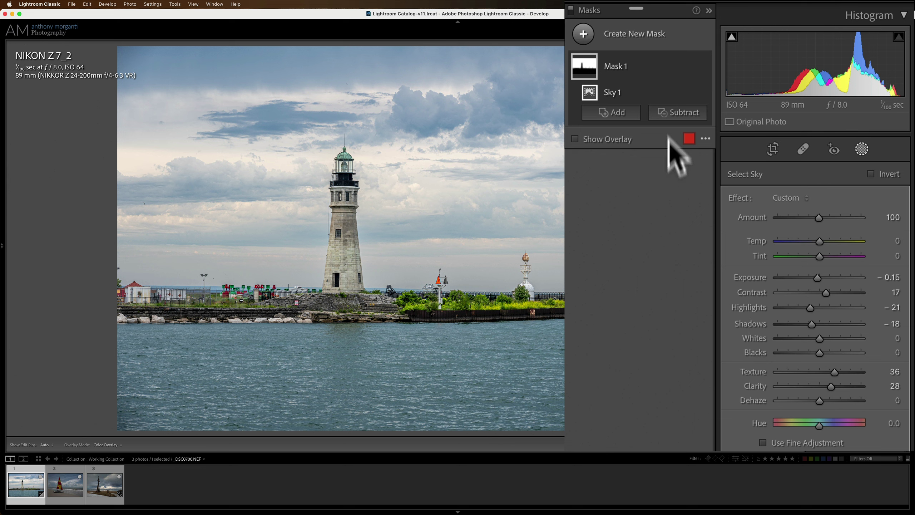
- Add a new AI Select Subject mask on the lighthouse with its overlay hidden
{"action": "left_click", "coordinate": [585, 35]}
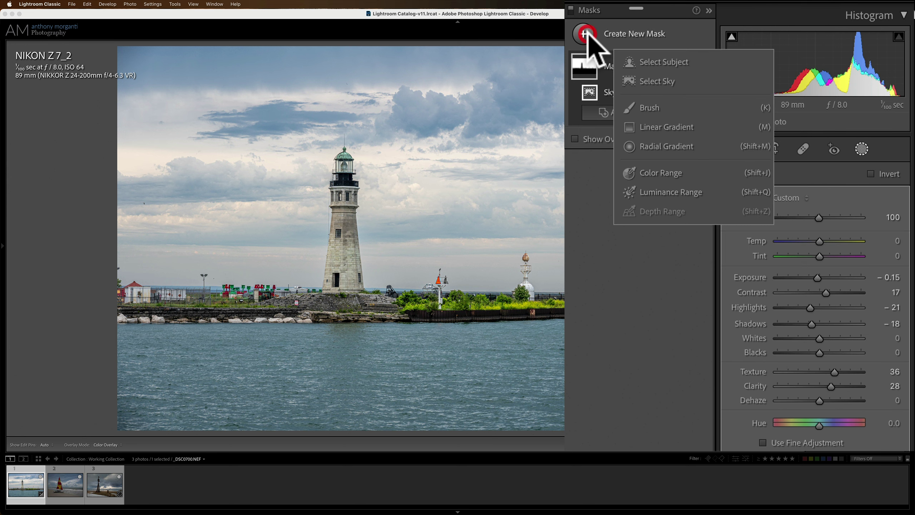
{"action": "left_click", "coordinate": [650, 63]}
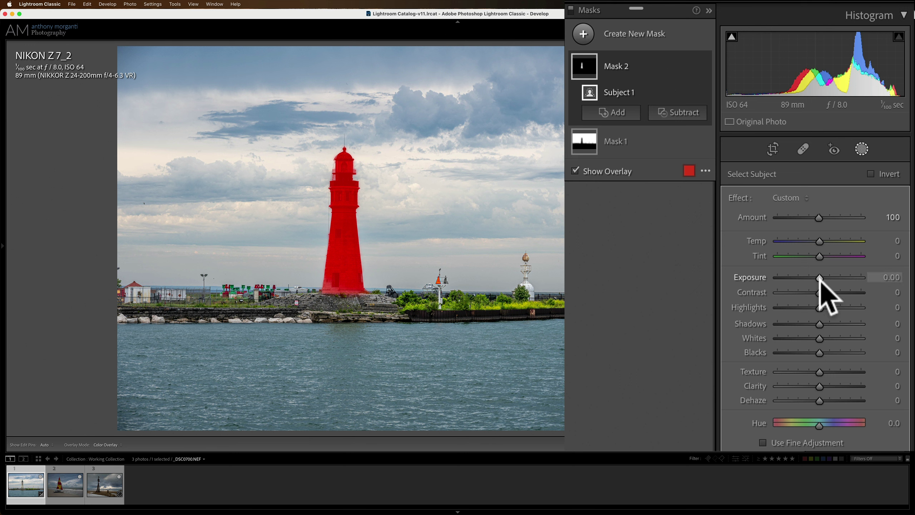
{"action": "key", "text": "o"}
- Set the subject mask to Exposure 0.26, Contrast 15, Highlights -25, Shadows -14, Texture 23, Clarity 18
{"action": "left_click_drag", "start_coordinate": [819, 278], "coordinate": [814, 324]}
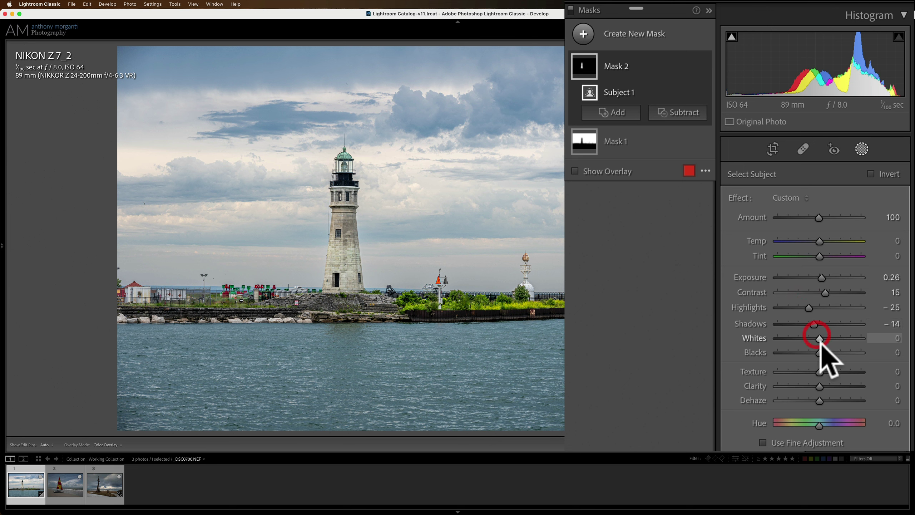
{"action": "mouse_move", "coordinate": [818, 379]}
{"action": "left_mouse_down"}
{"action": "mouse_move", "coordinate": [826, 385]}
{"action": "mouse_move", "coordinate": [828, 369]}
{"action": "left_mouse_up"}
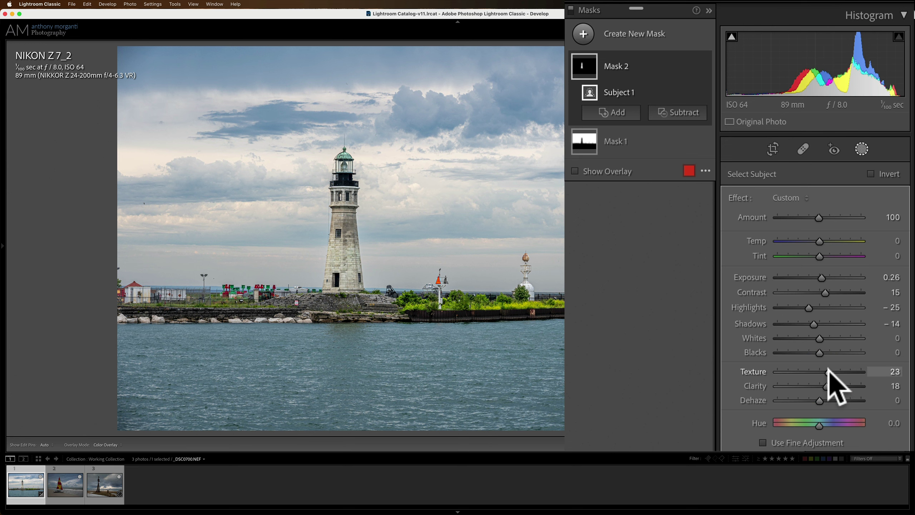
{"action": "left_click", "coordinate": [828, 370]}
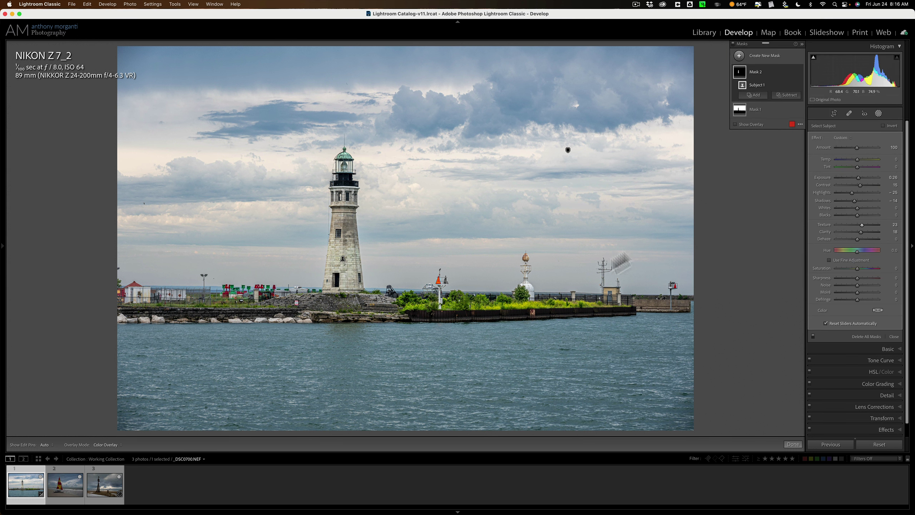
- Paste the lighthouse settings onto the sailboat photo and check its re-detected boat and sky masks
{"action": "left_click", "coordinate": [63, 484]}
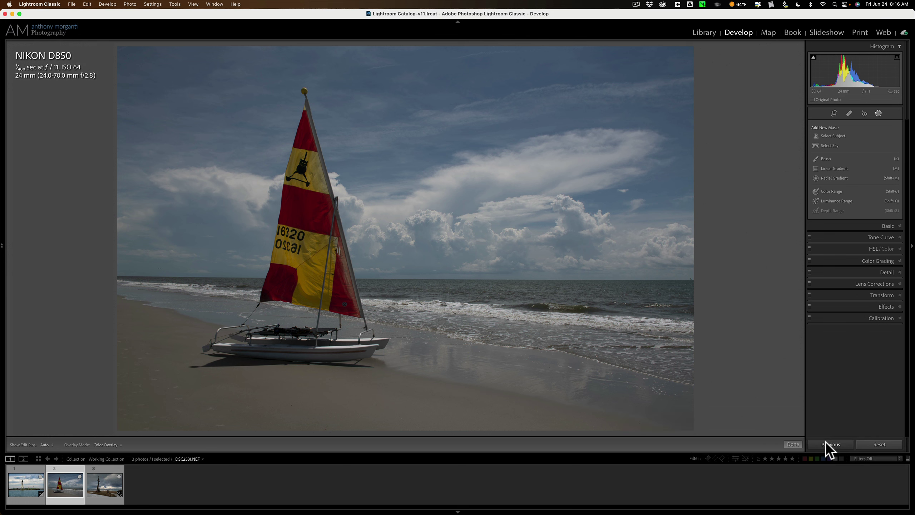
{"action": "left_click", "coordinate": [827, 444]}
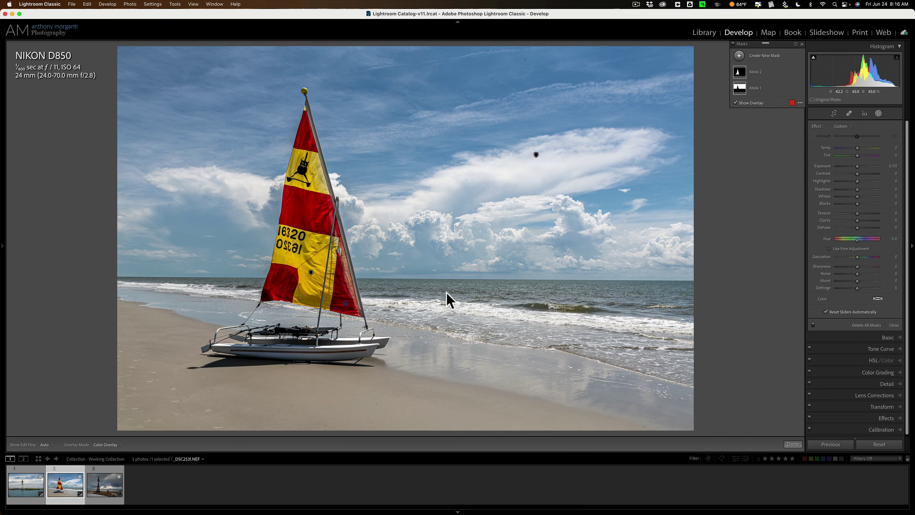
{"action": "mouse_move", "coordinate": [739, 71]}
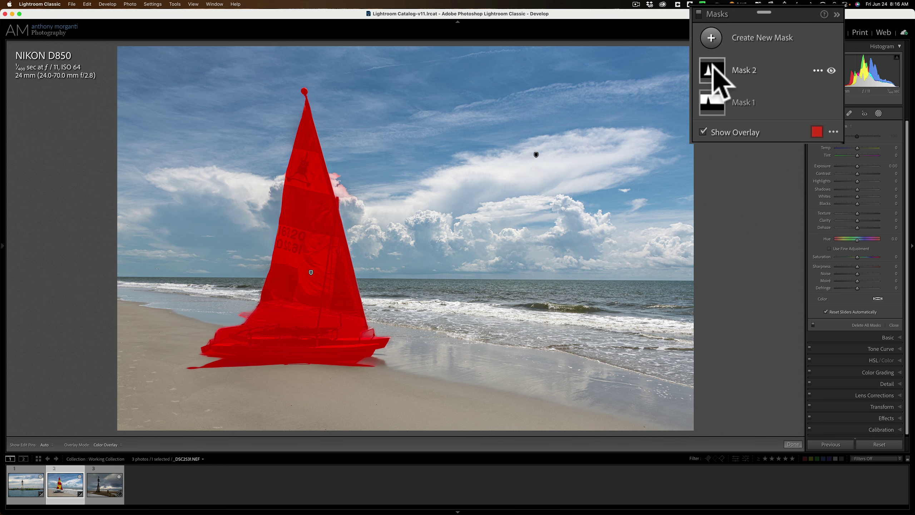
{"action": "left_click", "coordinate": [711, 98]}
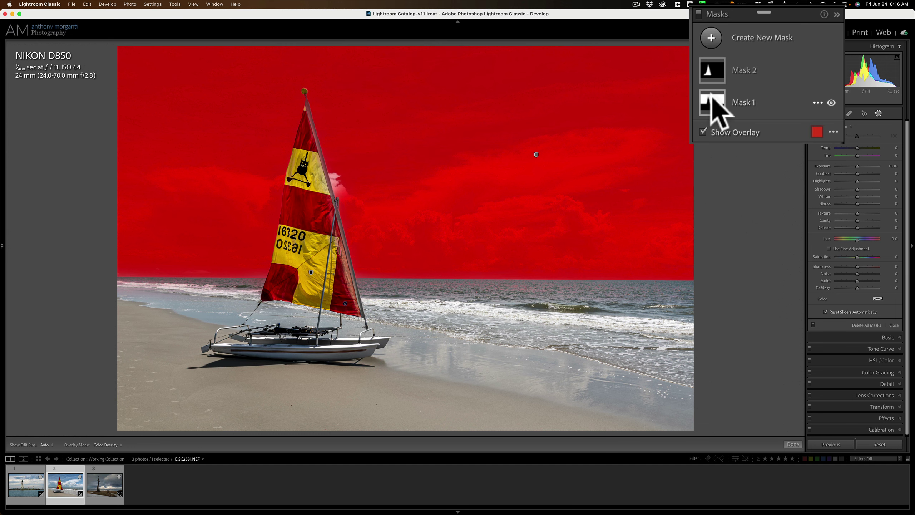
- Paste the previous settings onto the sculpture photo and check its re-detected sky mask
{"action": "left_click", "coordinate": [105, 483]}
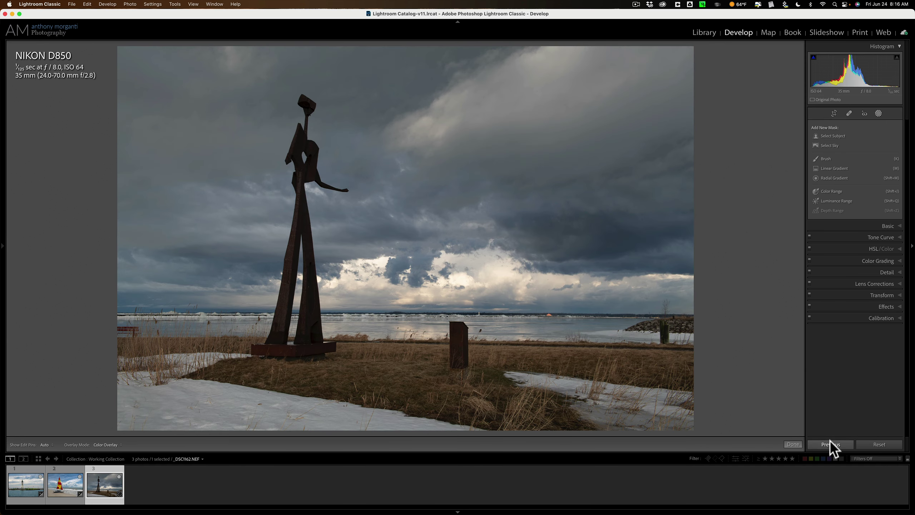
{"action": "left_click", "coordinate": [831, 444]}
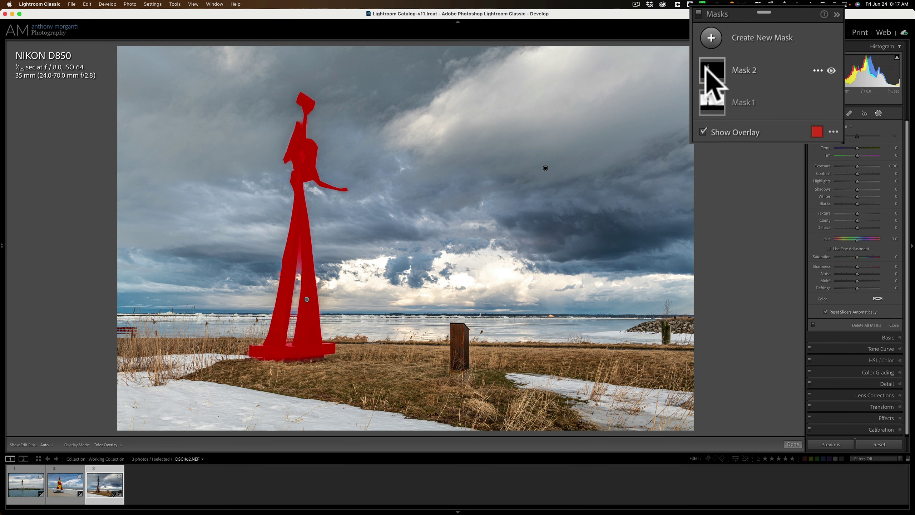
{"action": "left_click", "coordinate": [713, 103]}
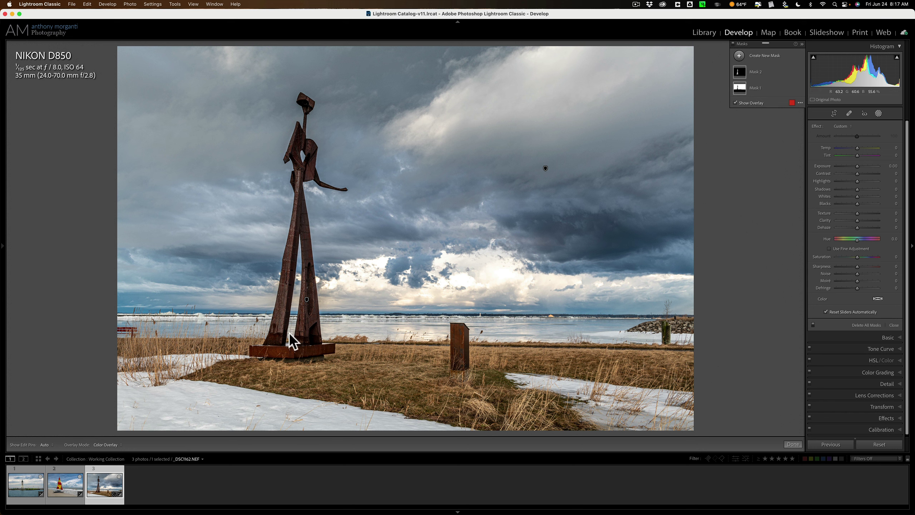
- Reset all edits on the sculpture and sailboat photos
{"action": "left_click", "coordinate": [107, 482]}
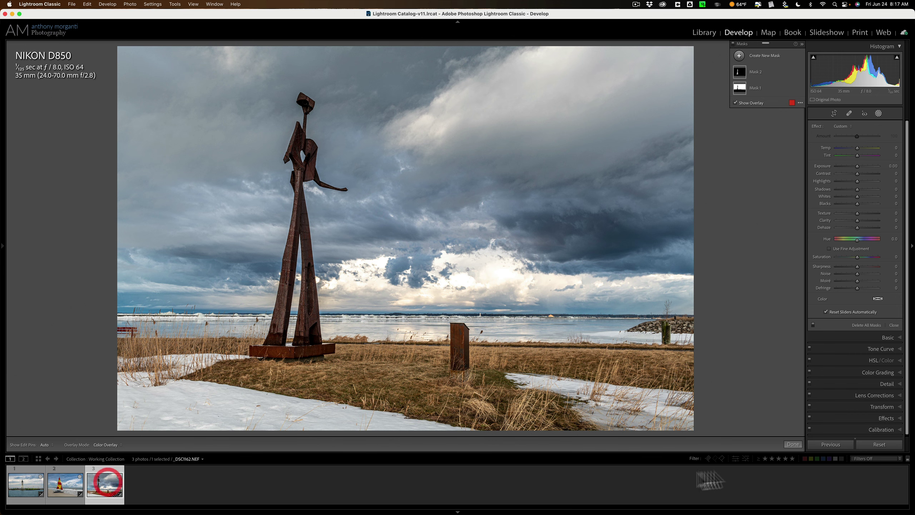
{"action": "left_click", "coordinate": [879, 444]}
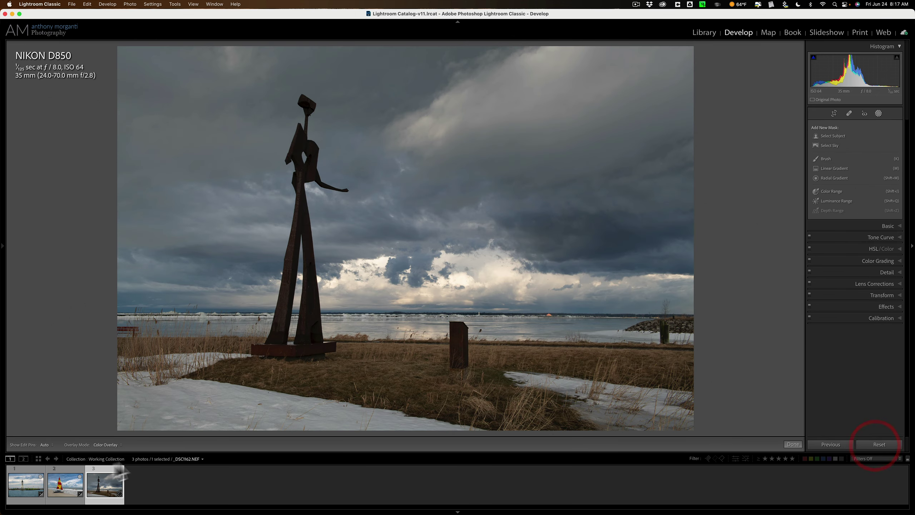
{"action": "left_click", "coordinate": [61, 482]}
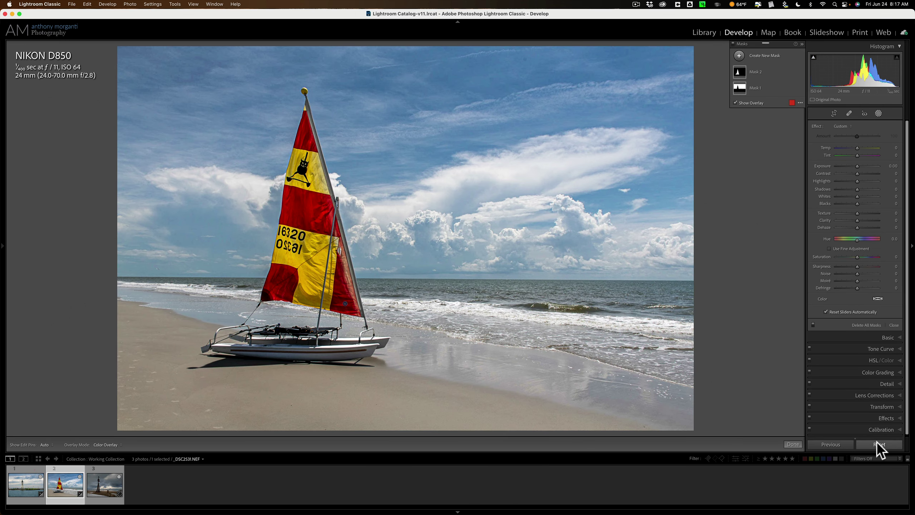
{"action": "left_click", "coordinate": [878, 444]}
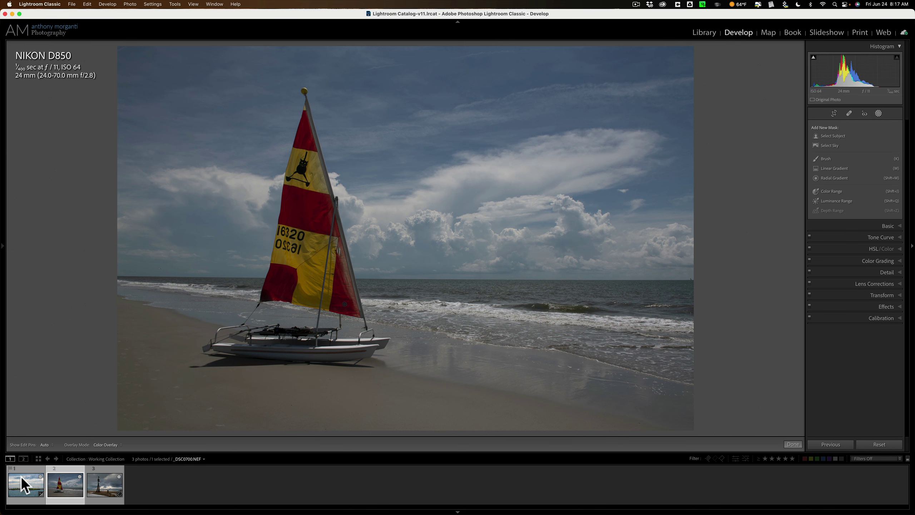
- Select all three photos with the lighthouse as the source and bring up Synchronize Settings
{"action": "left_click", "coordinate": [21, 477]}
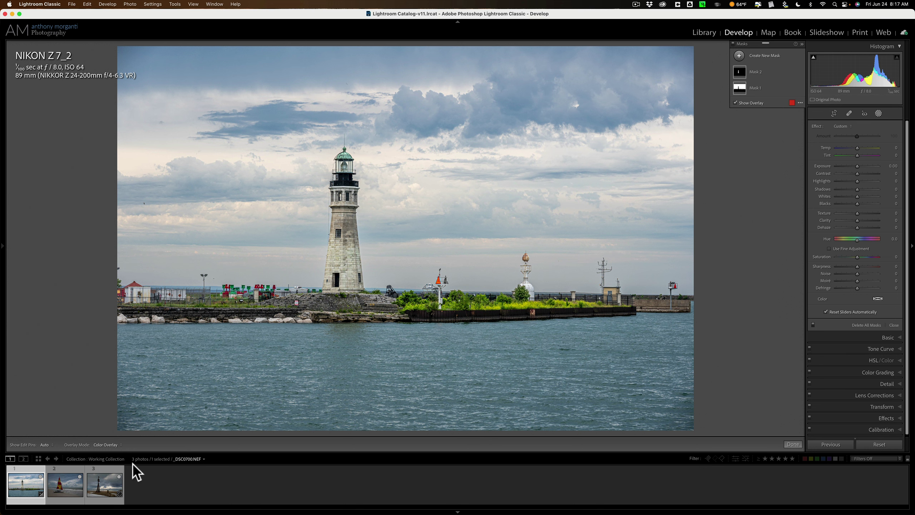
{"action": "left_click", "coordinate": [107, 478], "text": "shift"}
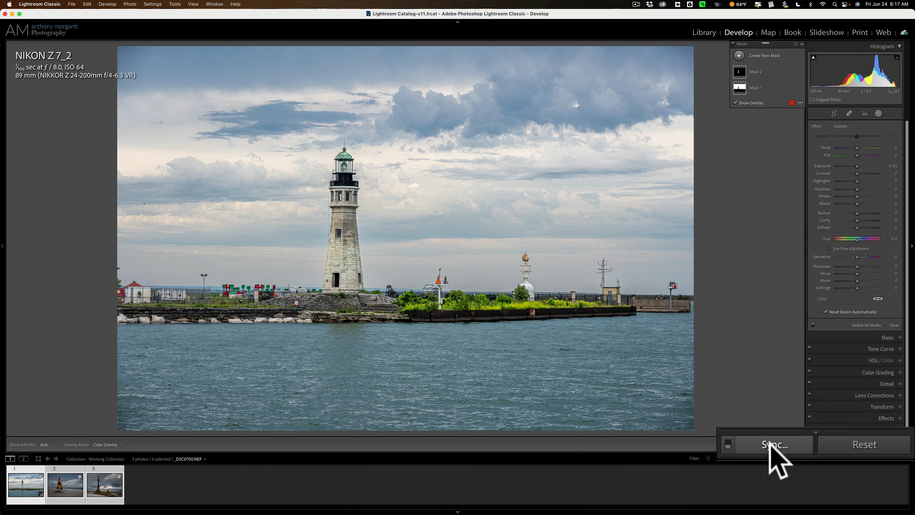
{"action": "left_click", "coordinate": [832, 446]}
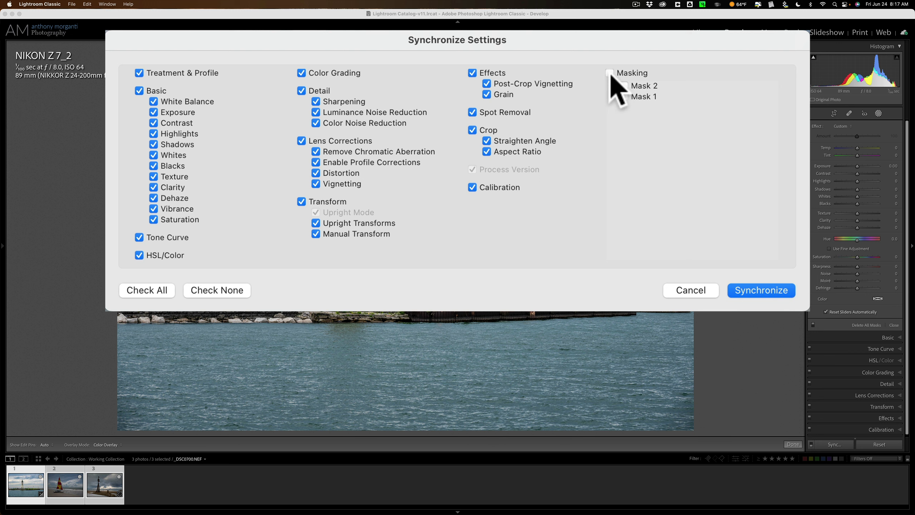
- Include Masking with Mask 1 and Mask 2, then synchronize the lighthouse settings
{"action": "left_click", "coordinate": [610, 73]}
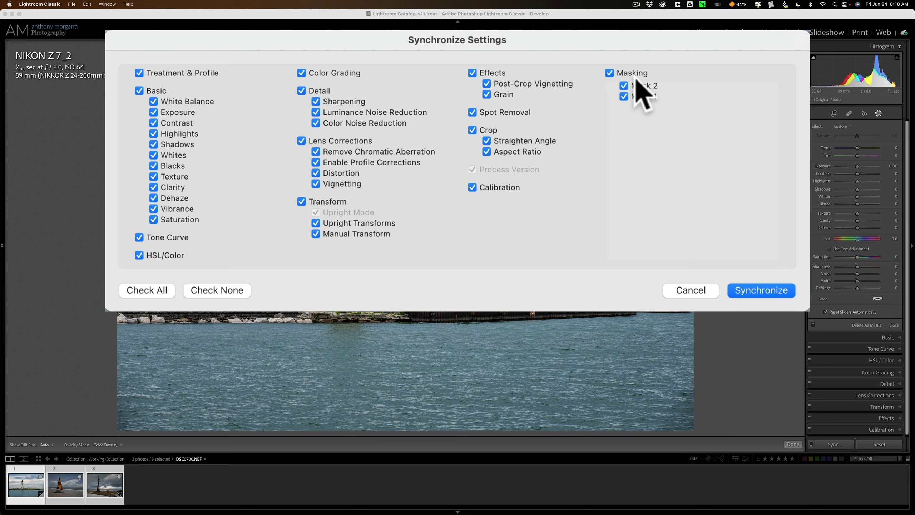
{"action": "left_click", "coordinate": [764, 287]}
{"action": "left_click", "coordinate": [609, 229]}
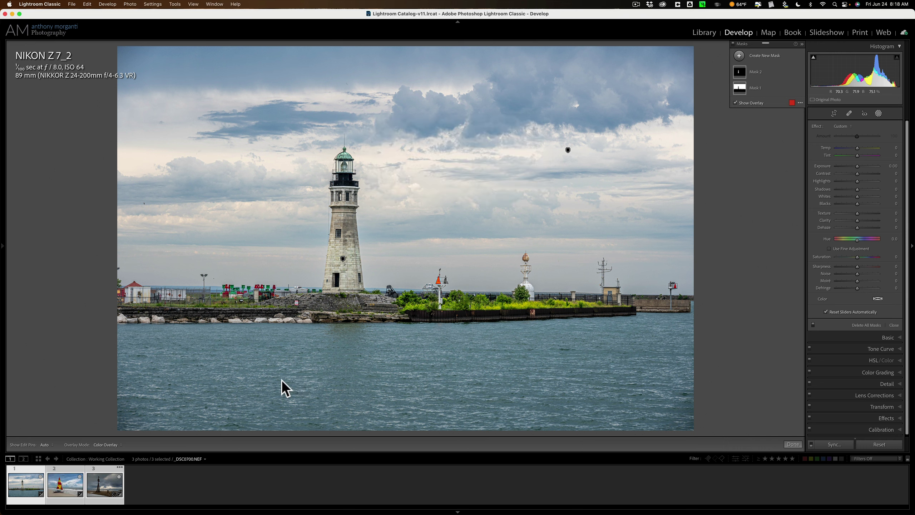
- Inspect the sailboat's and sculpture's synced masks to confirm each covers its own subject and sky
{"action": "left_click", "coordinate": [68, 487]}
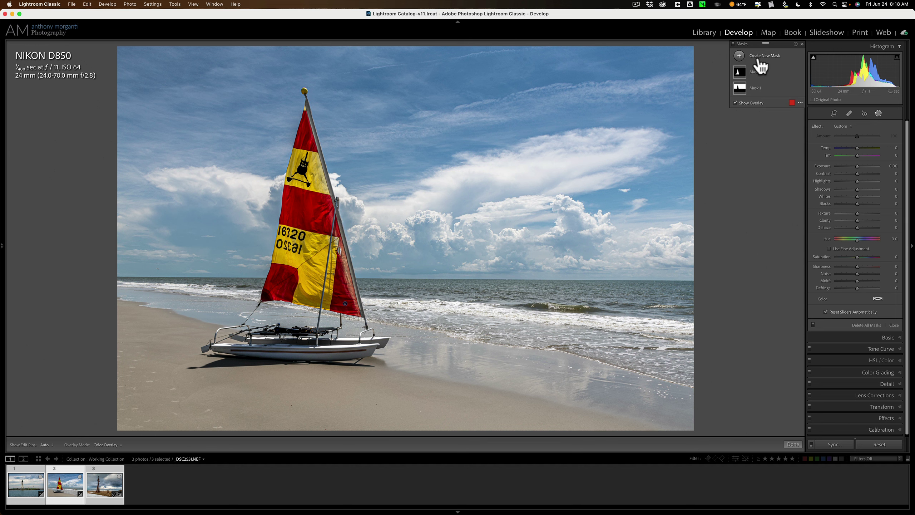
{"action": "mouse_move", "coordinate": [739, 68]}
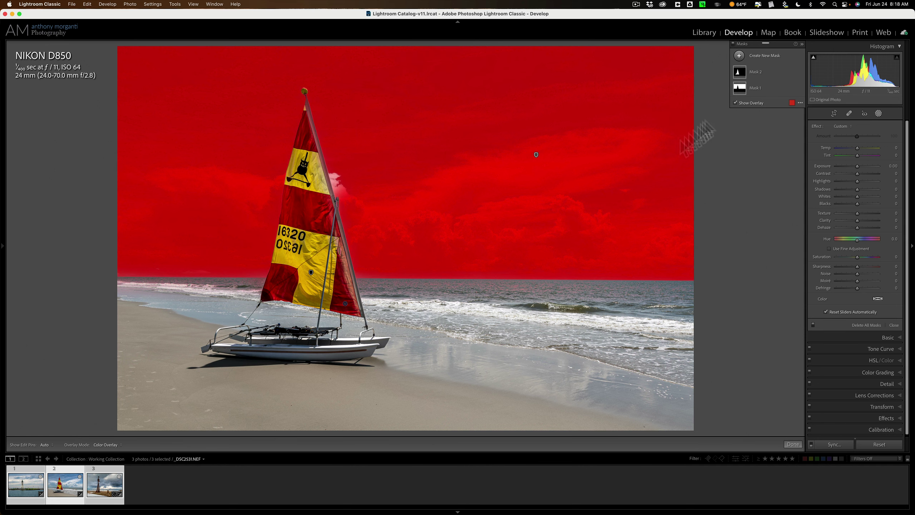
{"action": "left_click", "coordinate": [102, 496]}
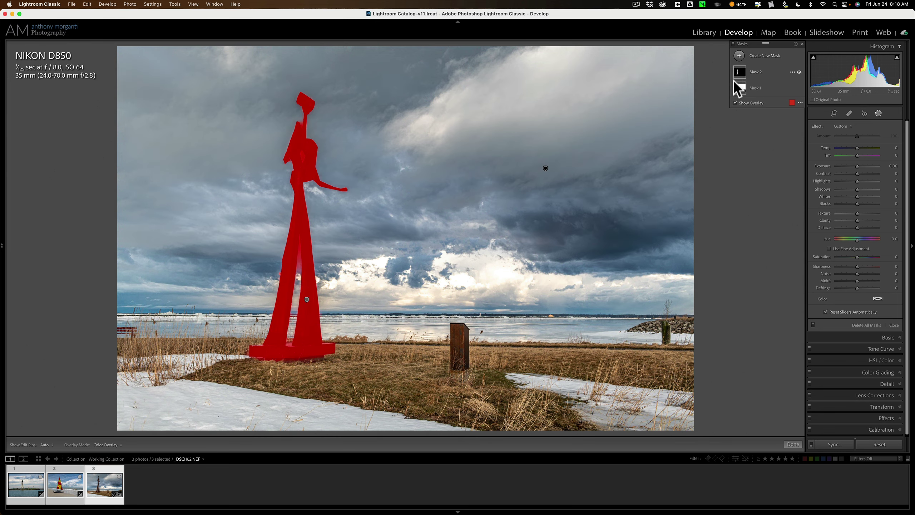
{"action": "mouse_move", "coordinate": [735, 90]}
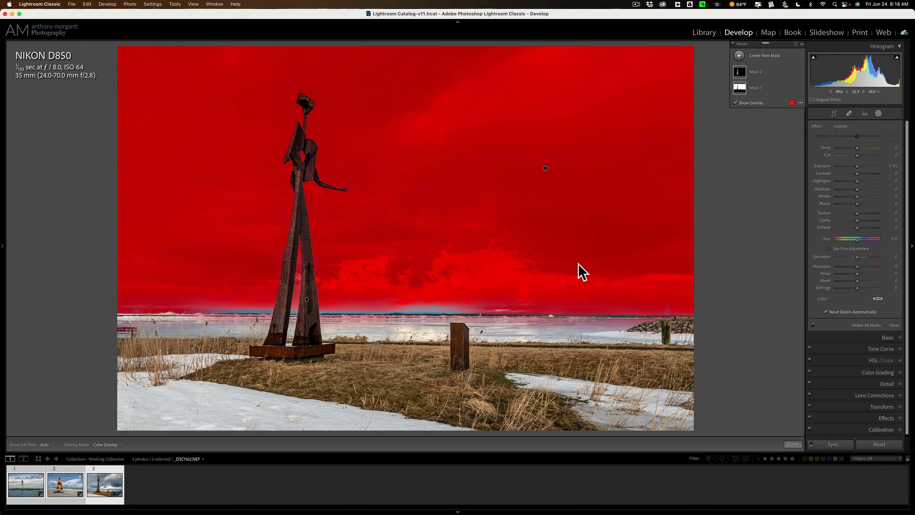